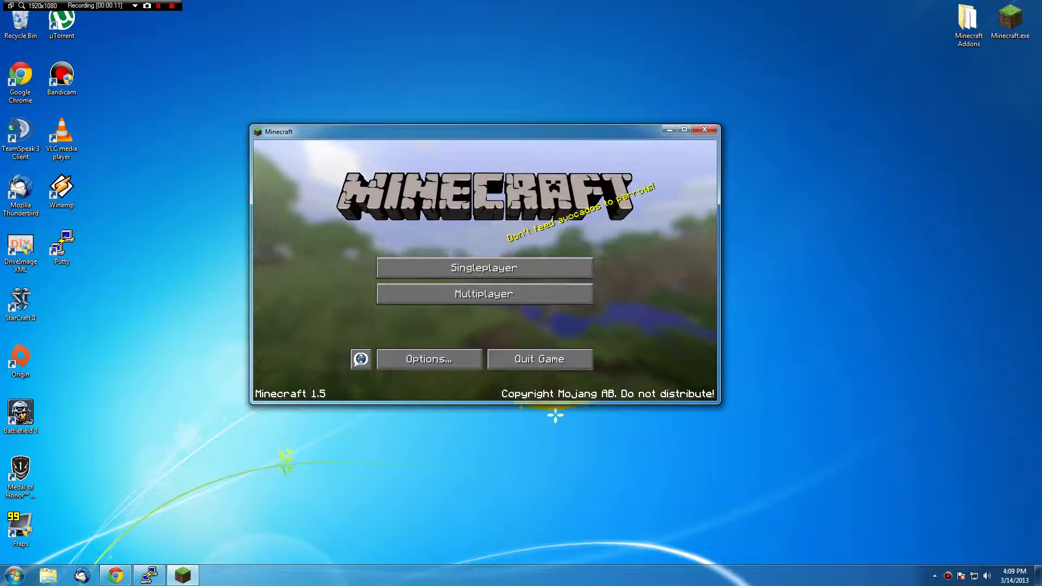
Quit Minecraft and load the battlezonemc.net website in Chrome.
right_click(115, 574)
key("Escape")
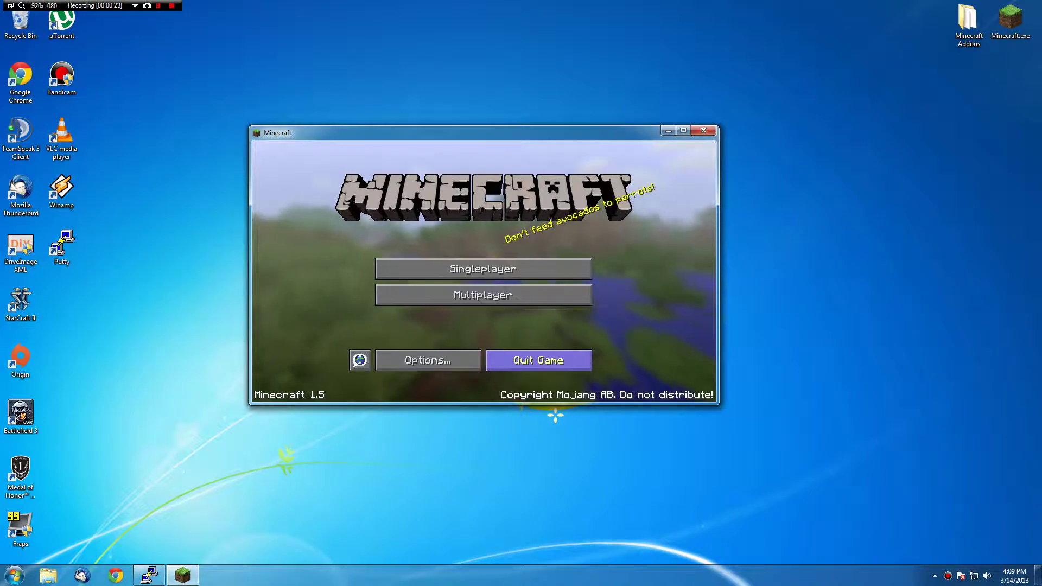
left_click(538, 360)
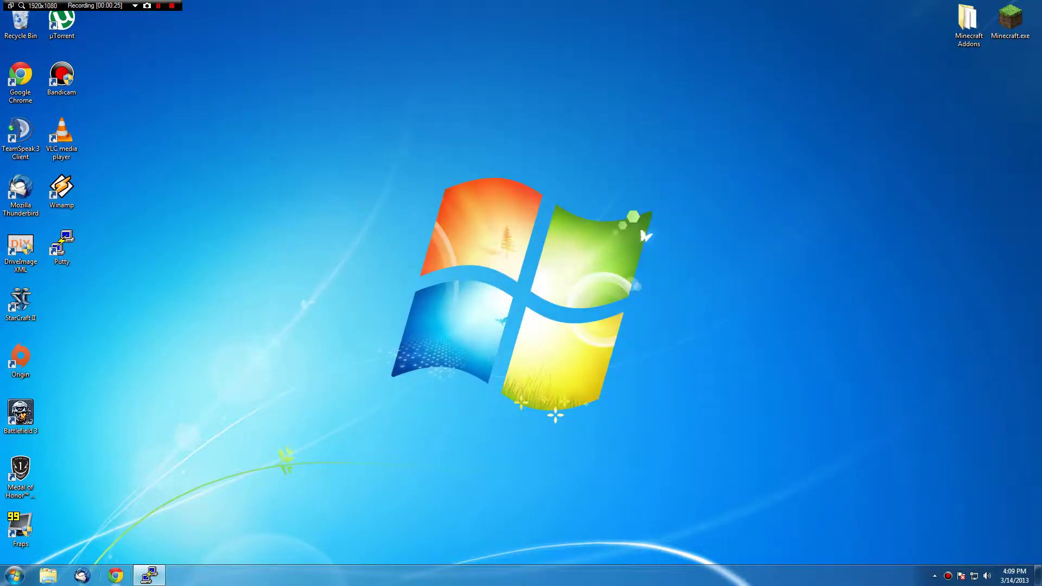
left_click(115, 575)
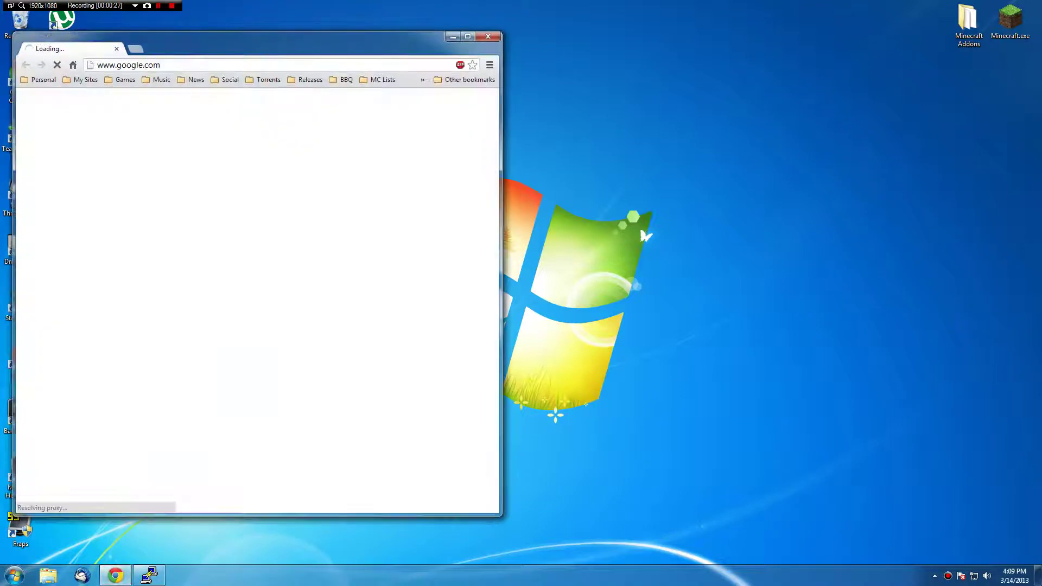
type("w")
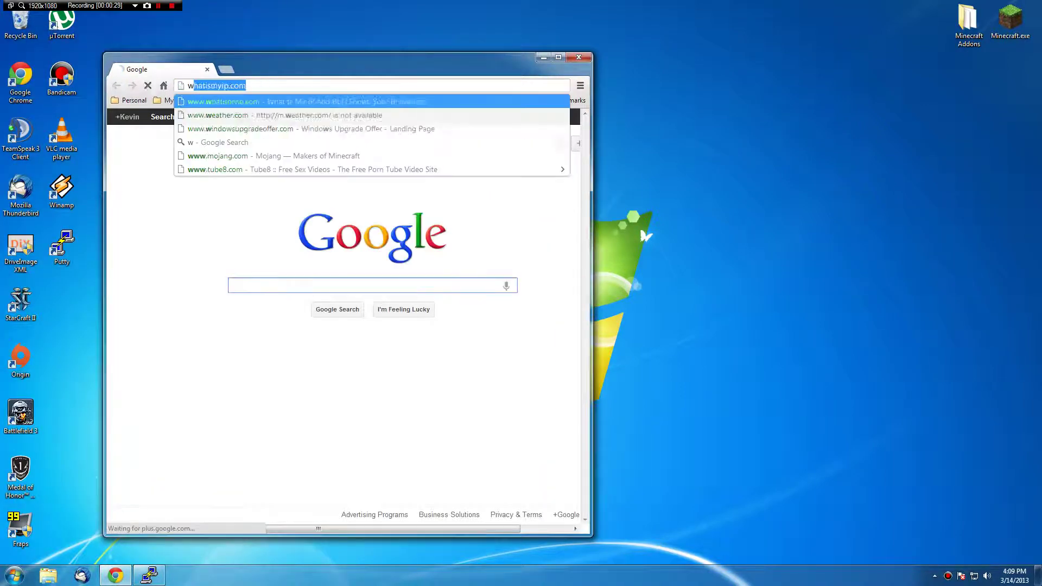
type("ww.battlezonemc.net")
key("Right")
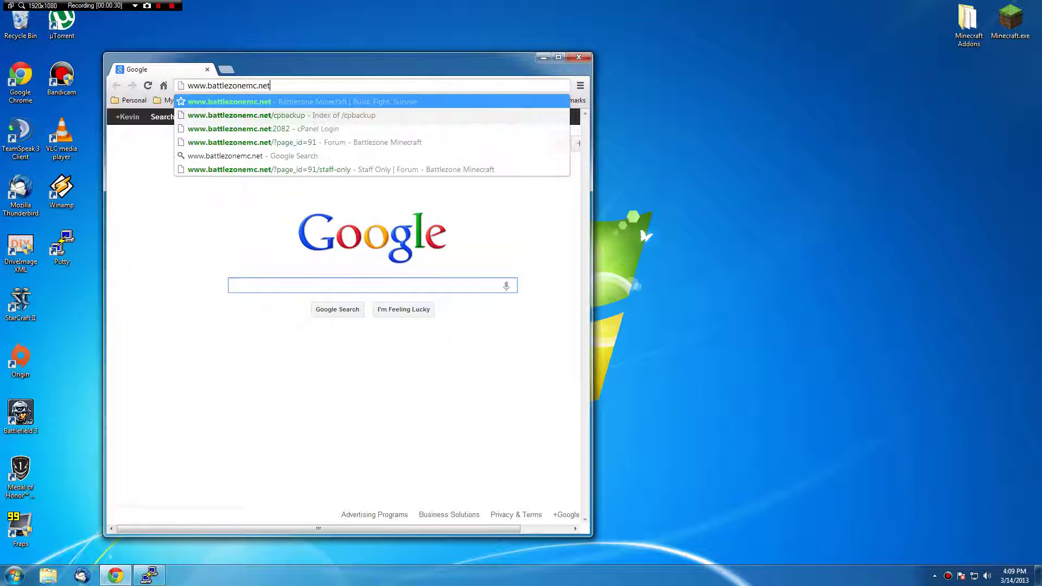
key("Return")
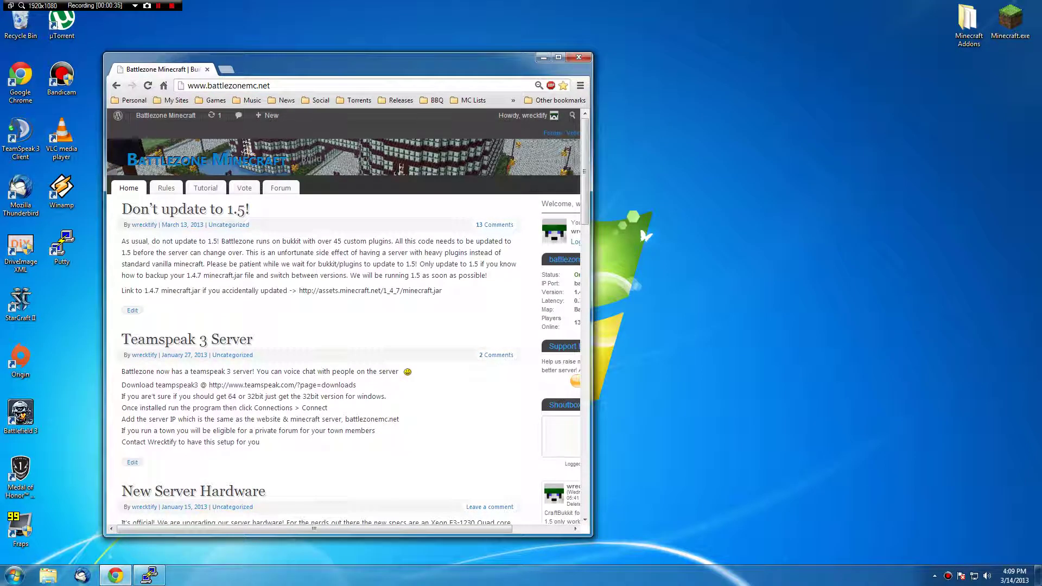
Copy the 1.4.7 minecraft.jar link from the post and download it.
left_click_drag(298, 290, 443, 290)
key("ctrl+c")
right_click(415, 292)
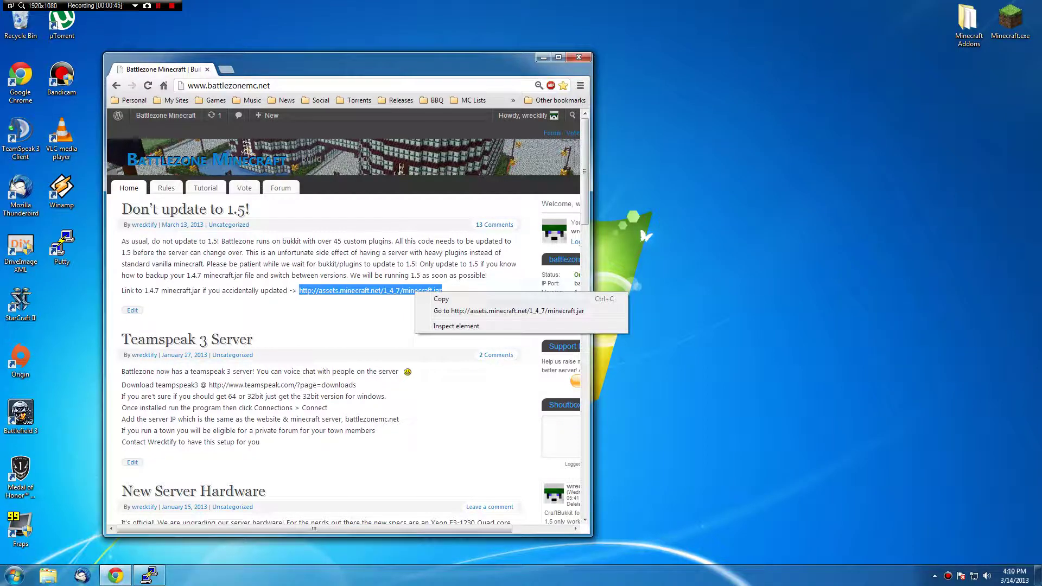
key("Escape")
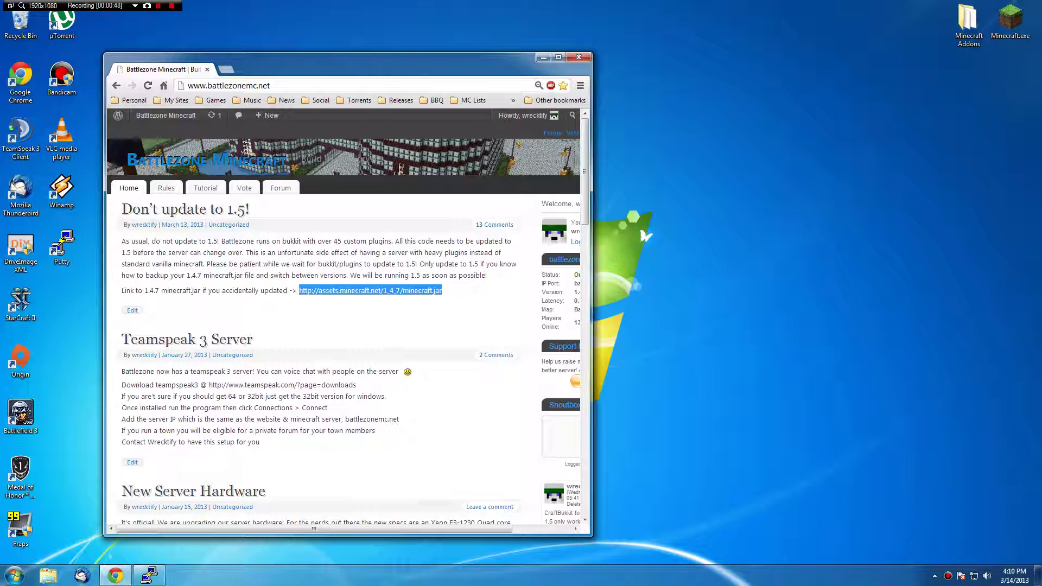
key("ctrl+l")
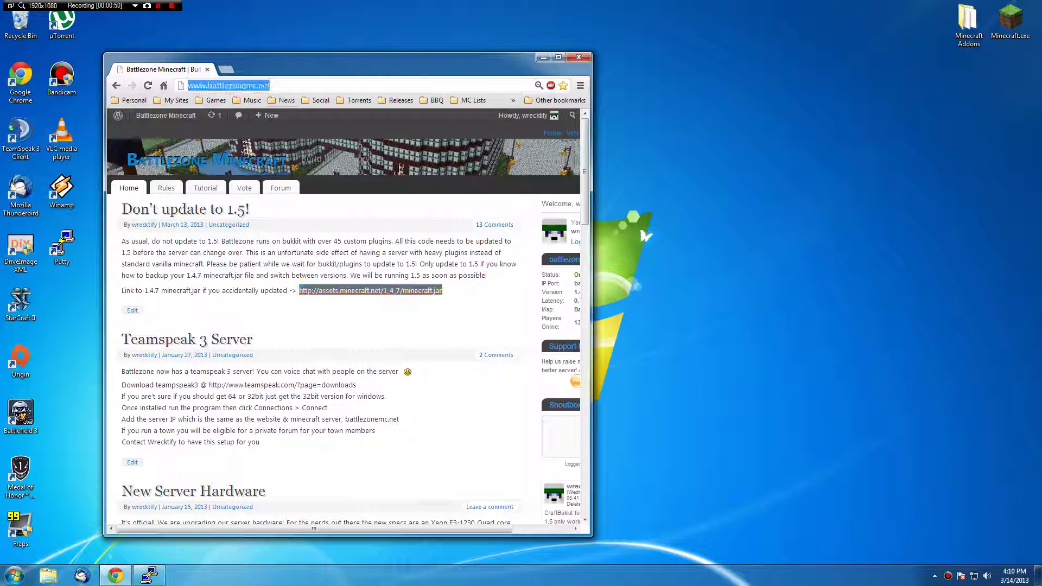
key("ctrl+v")
key("Return")
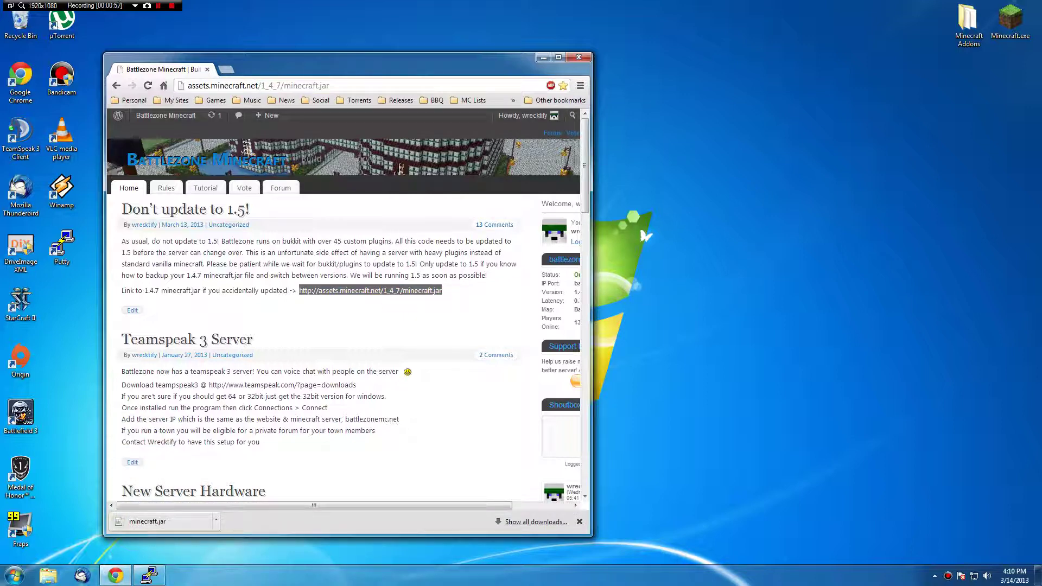
Show the downloaded minecraft.jar in its folder and copy it to the clipboard.
left_click(216, 519)
left_click(239, 493)
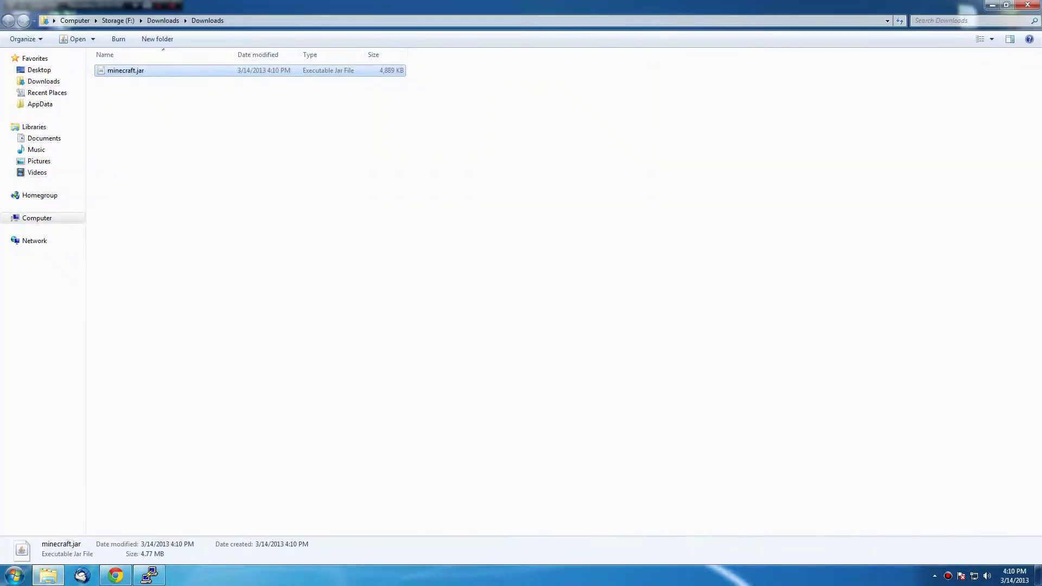
key("super+Down")
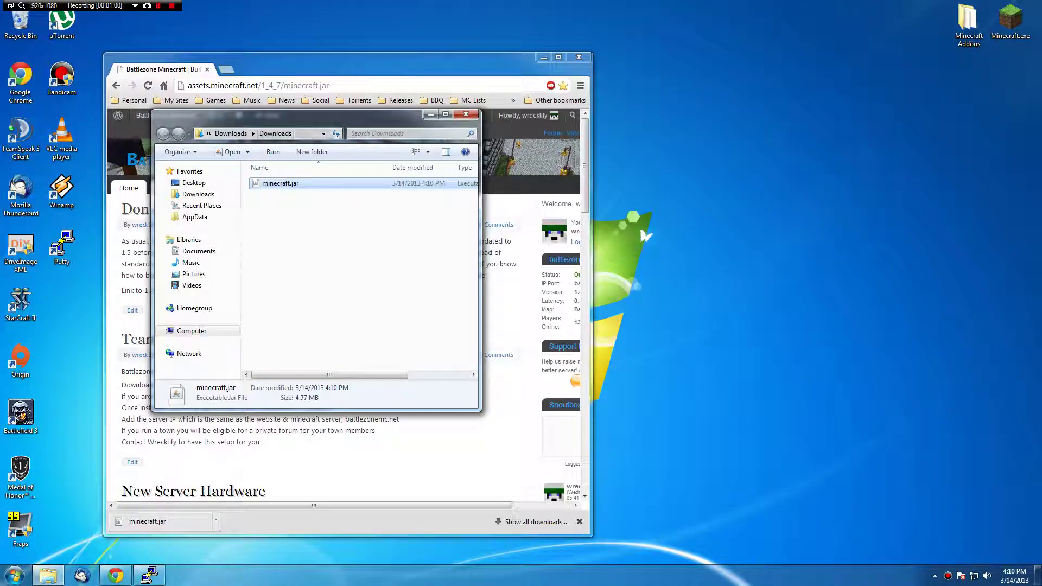
right_click(278, 184)
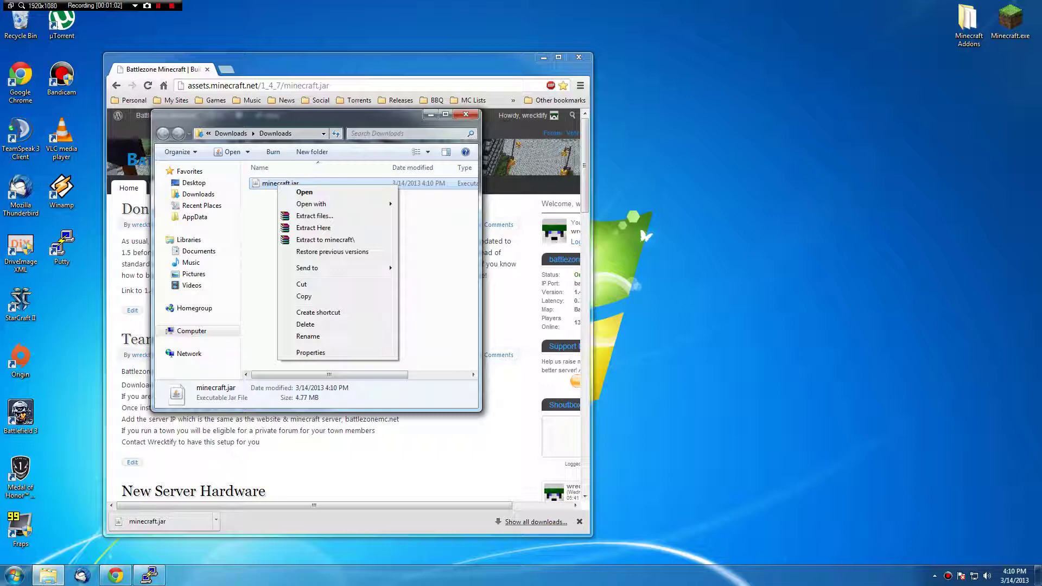
left_click(302, 296)
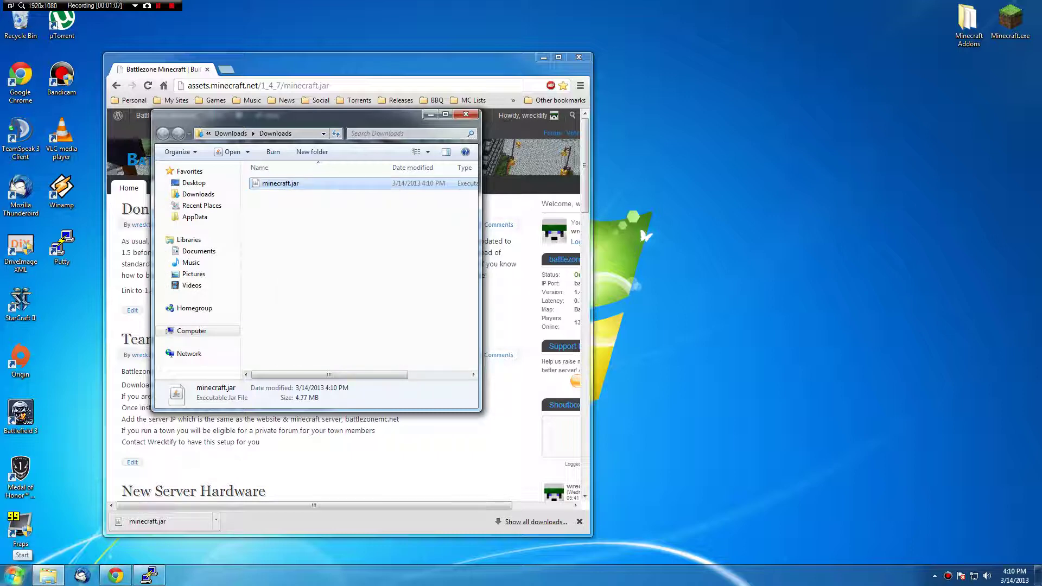
Open the Roaming folder through a %appdata% Start menu search.
left_click(15, 574)
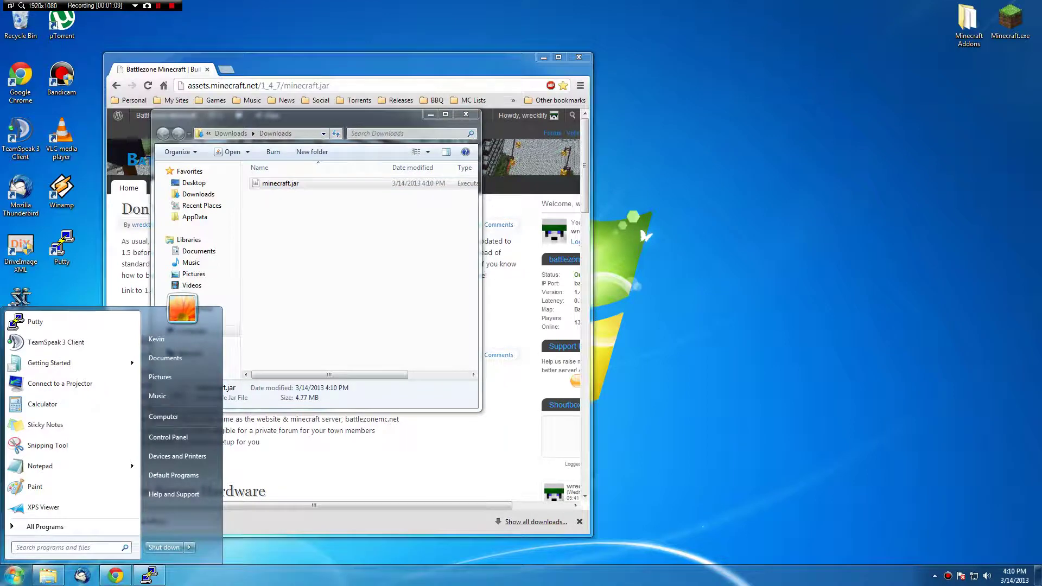
type("%appdat")
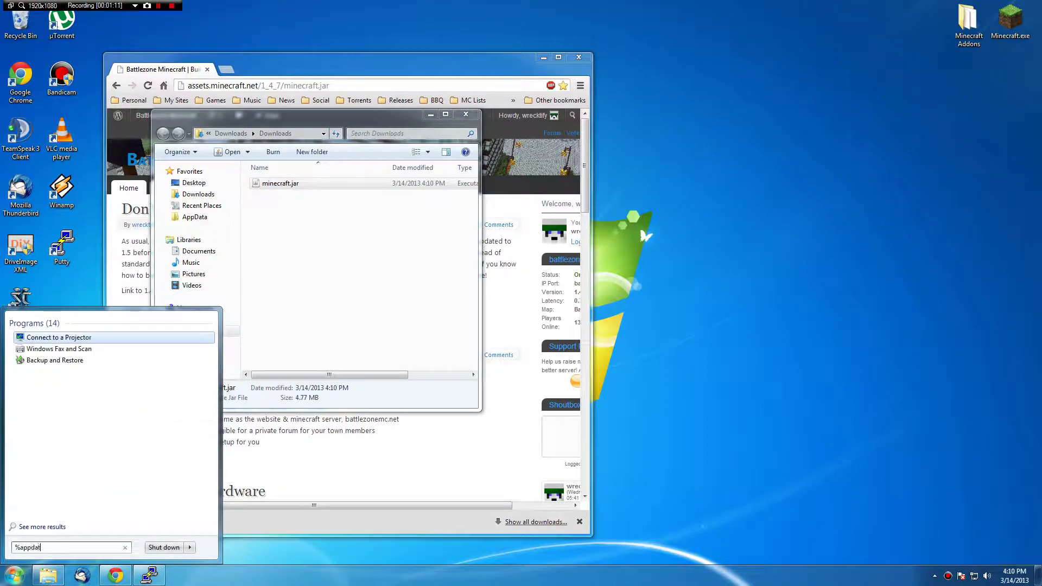
type("a%")
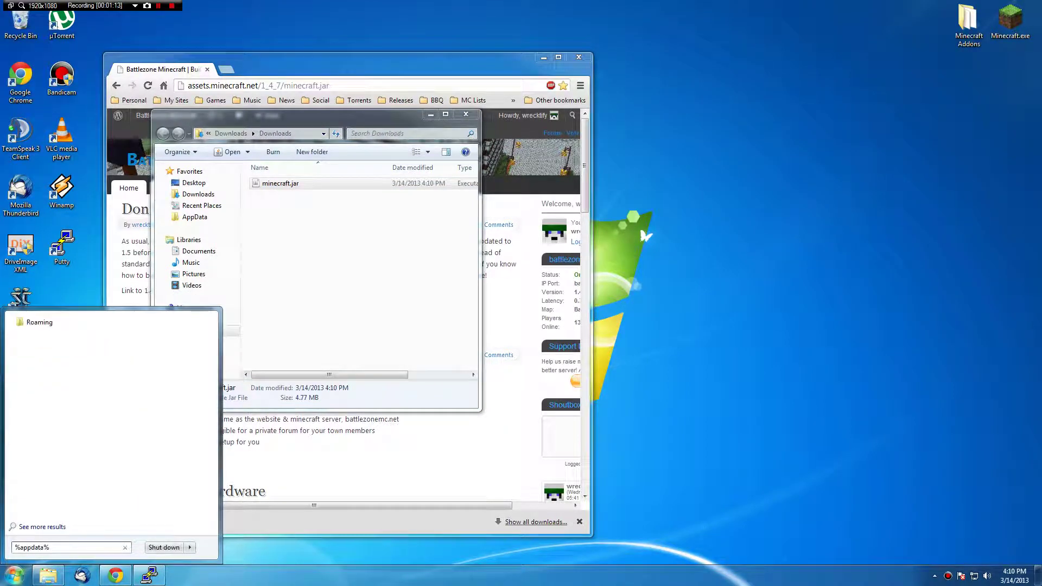
key("Return")
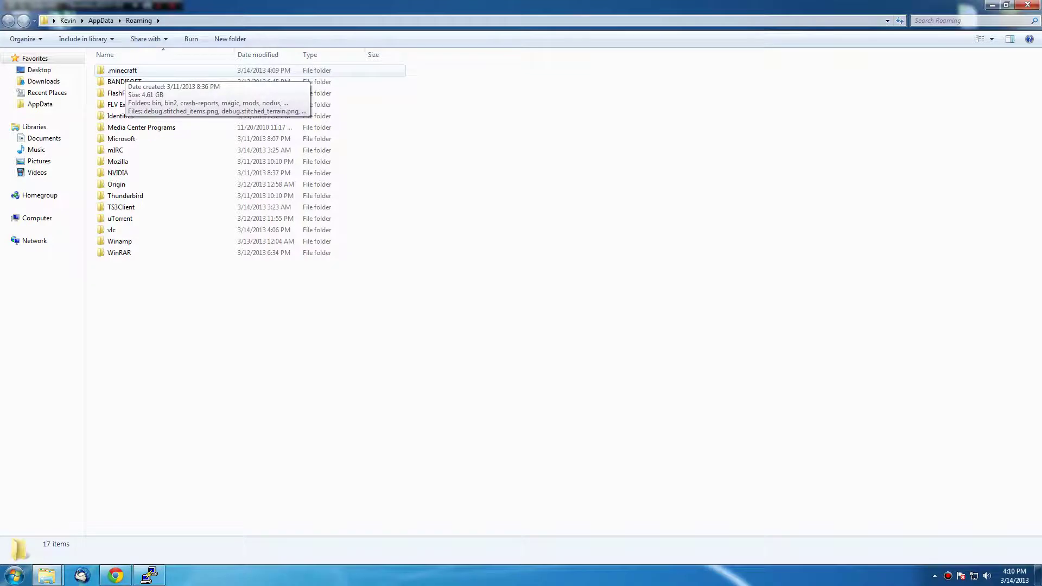
In .minecraft\bin, rename minecraft.jar to minecraft-1.5.jar and paste the downloaded minecraft.jar.
double_click(123, 70)
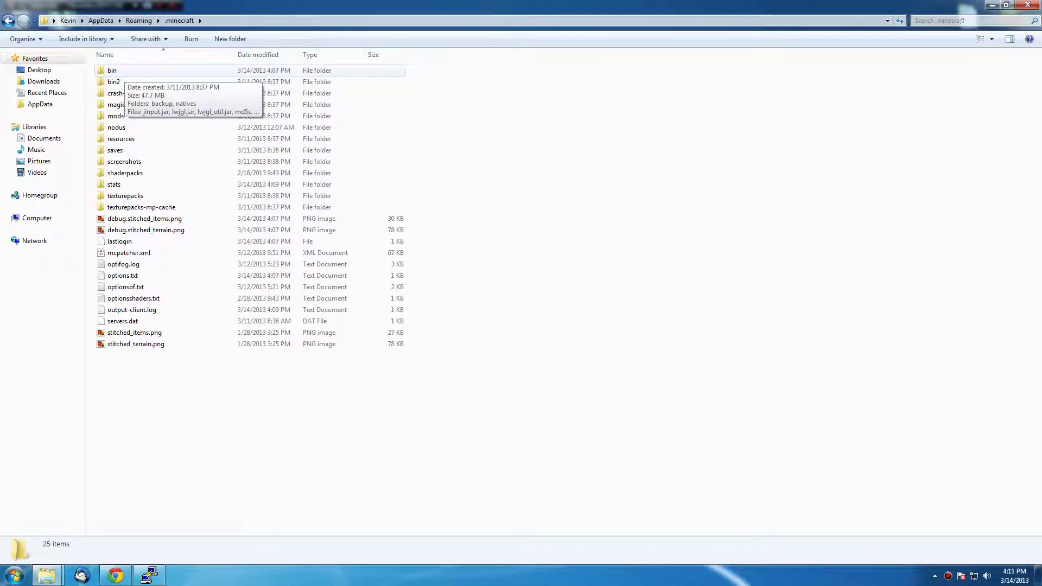
double_click(114, 71)
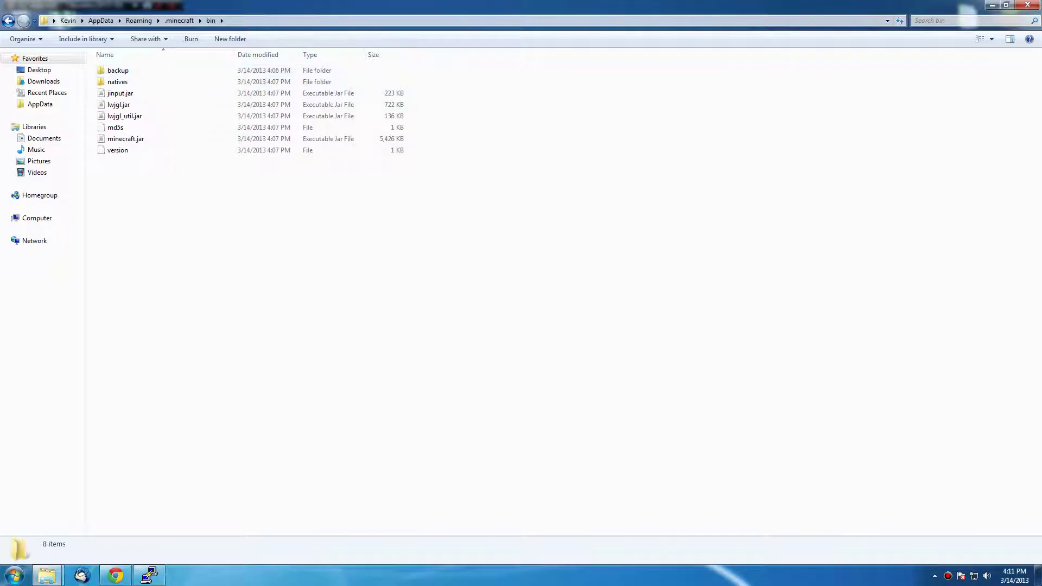
left_click(131, 139)
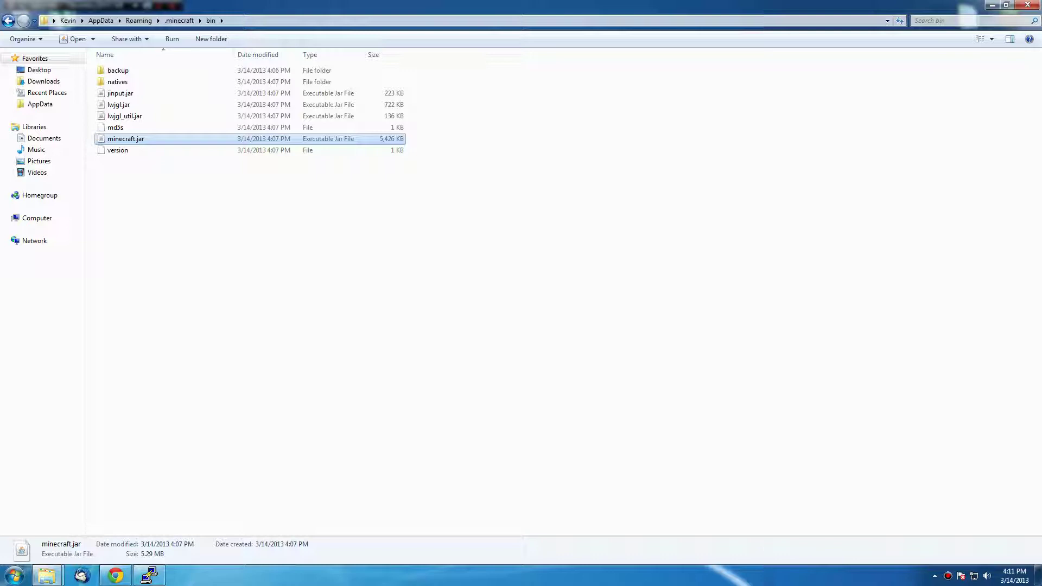
key("F2")
key("End")
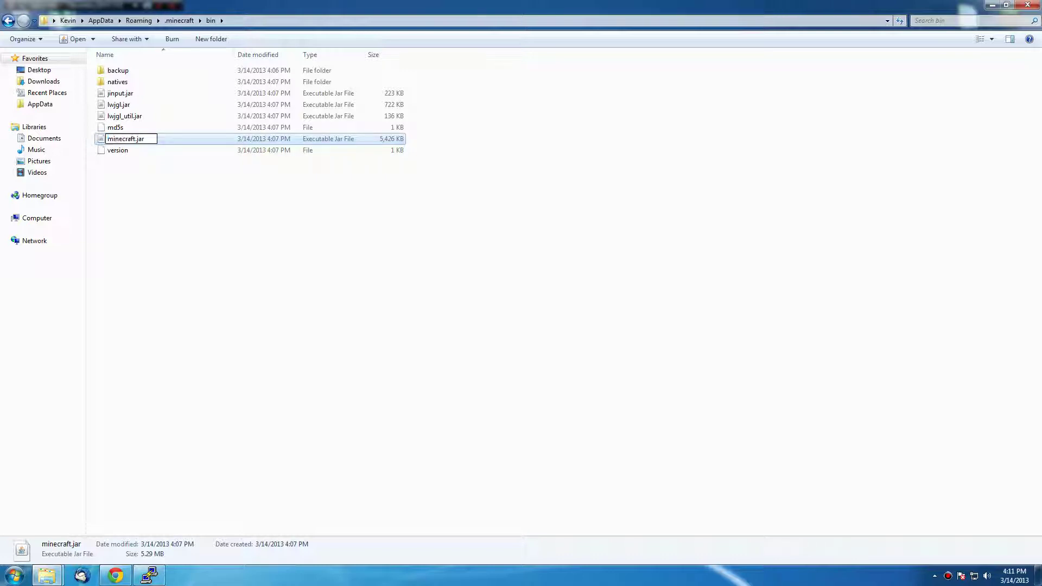
type("-1.5")
key("Return")
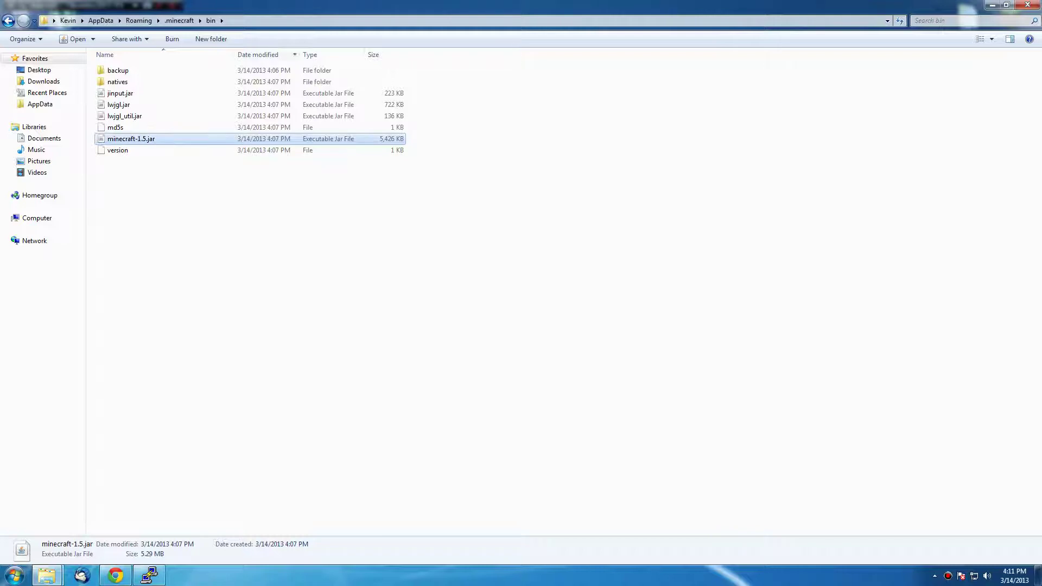
right_click(154, 224)
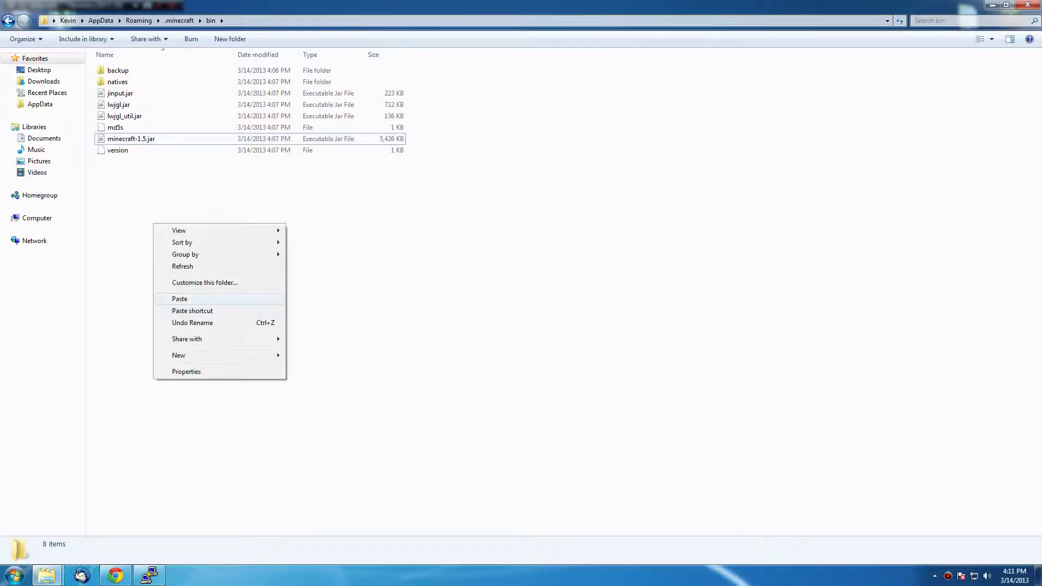
left_click(180, 299)
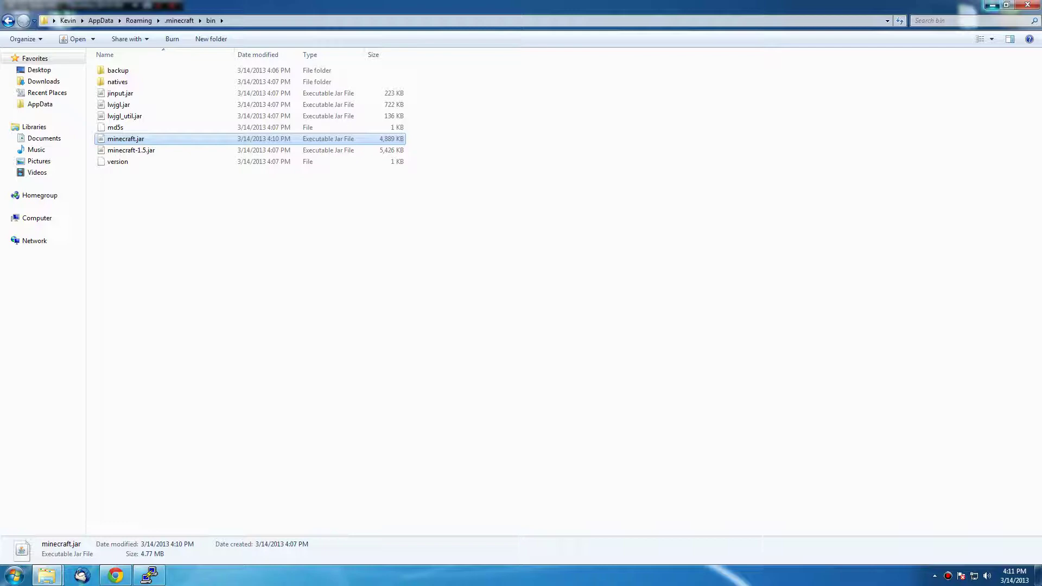
Minimize the windows and launch Minecraft.exe, logging in through the launcher.
left_click(991, 5)
left_click(430, 114)
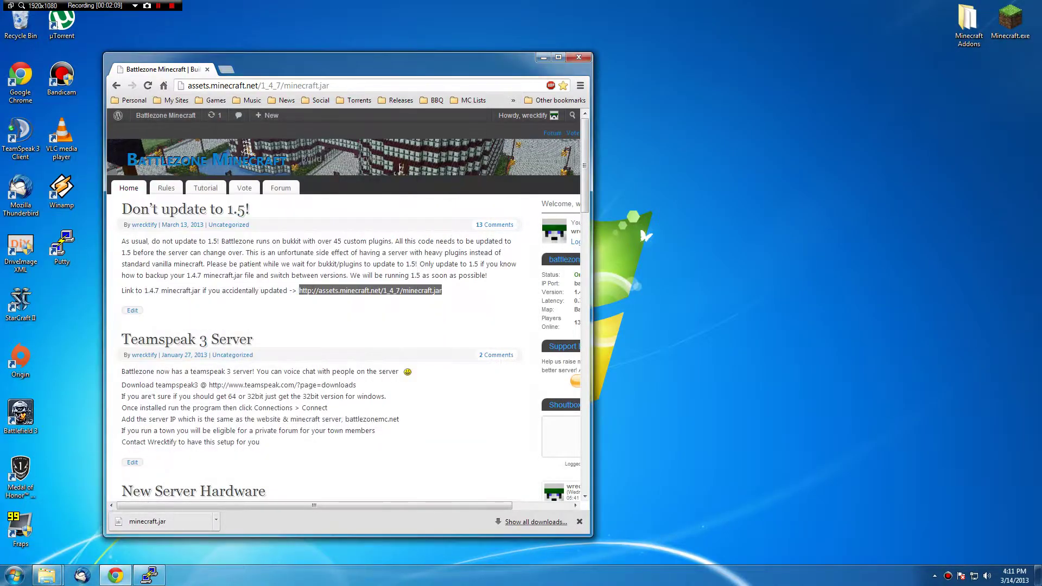
left_click(543, 57)
double_click(1009, 22)
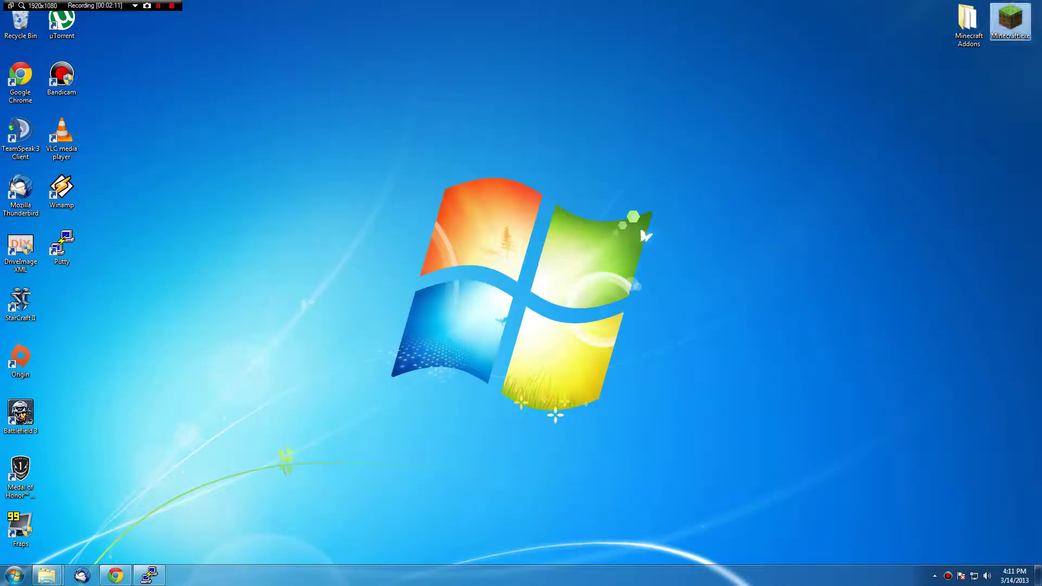
key("Return")
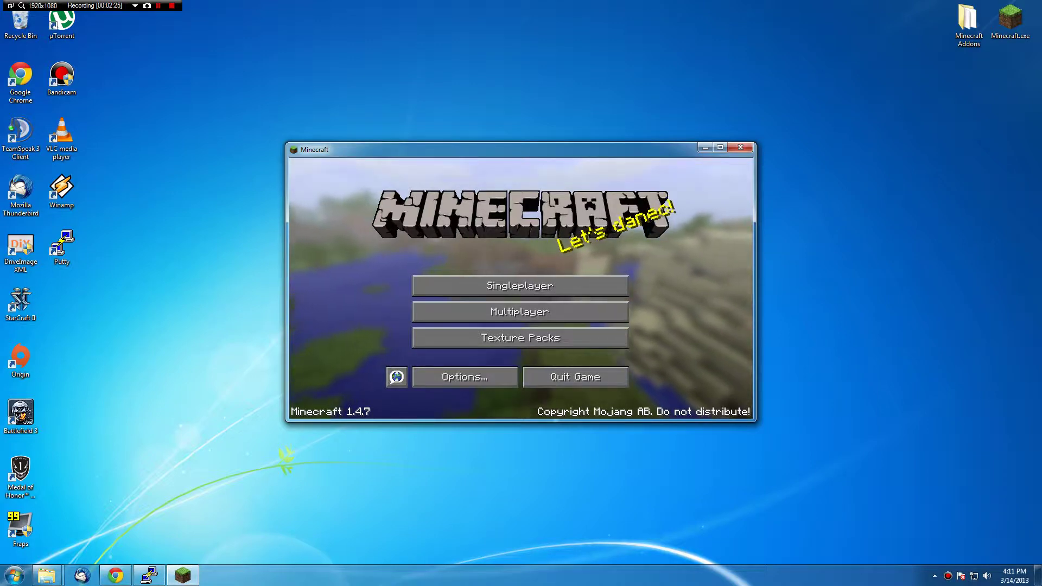
Quit the 1.4.7 game and bring back the bin folder window.
left_click(555, 415)
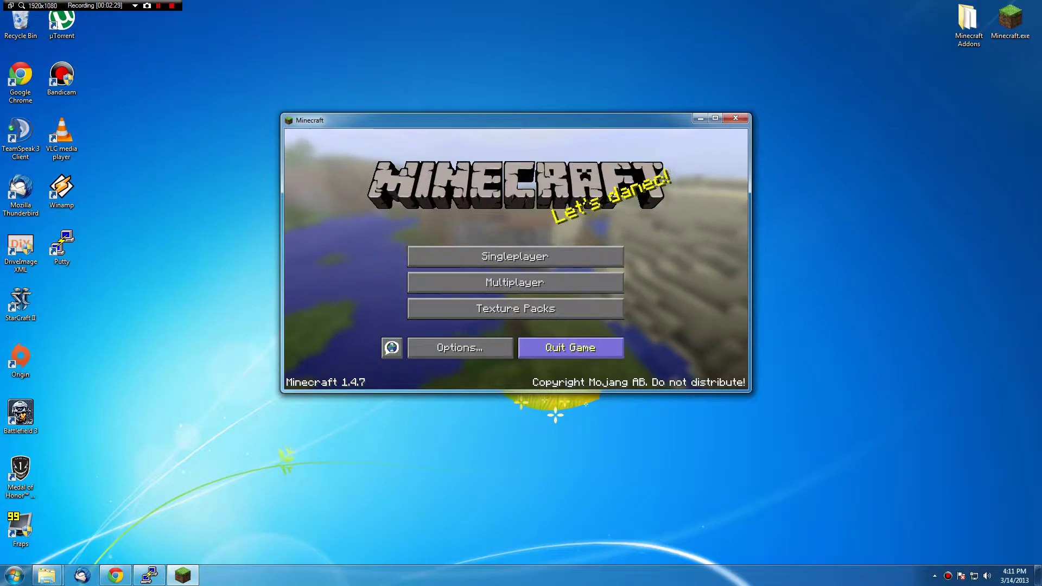
left_click(570, 348)
mouse_move(47, 575)
left_click(188, 515)
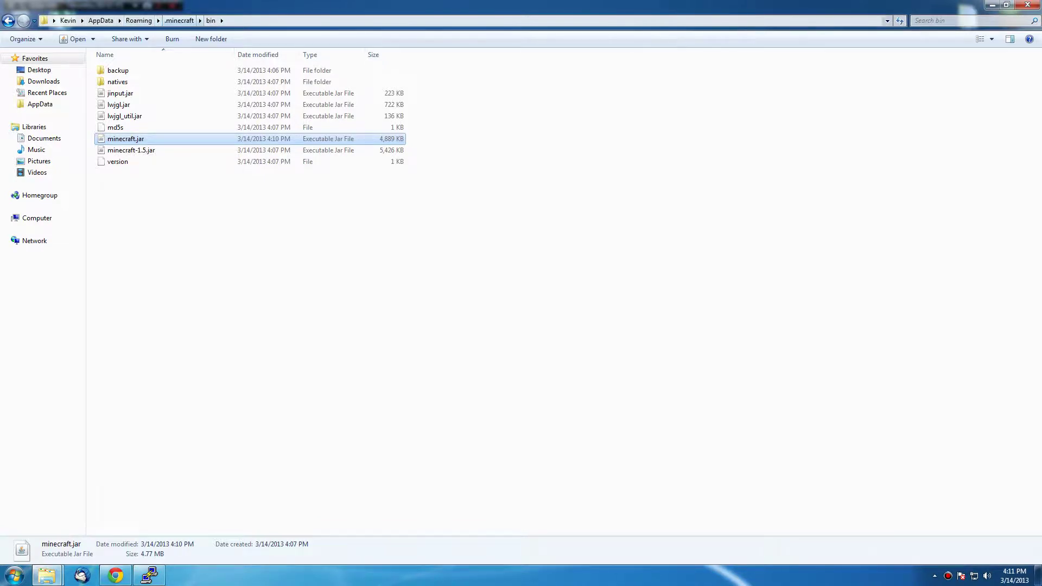
Rename the new minecraft.jar to minecraft-1.4.7.jar.
key("F2")
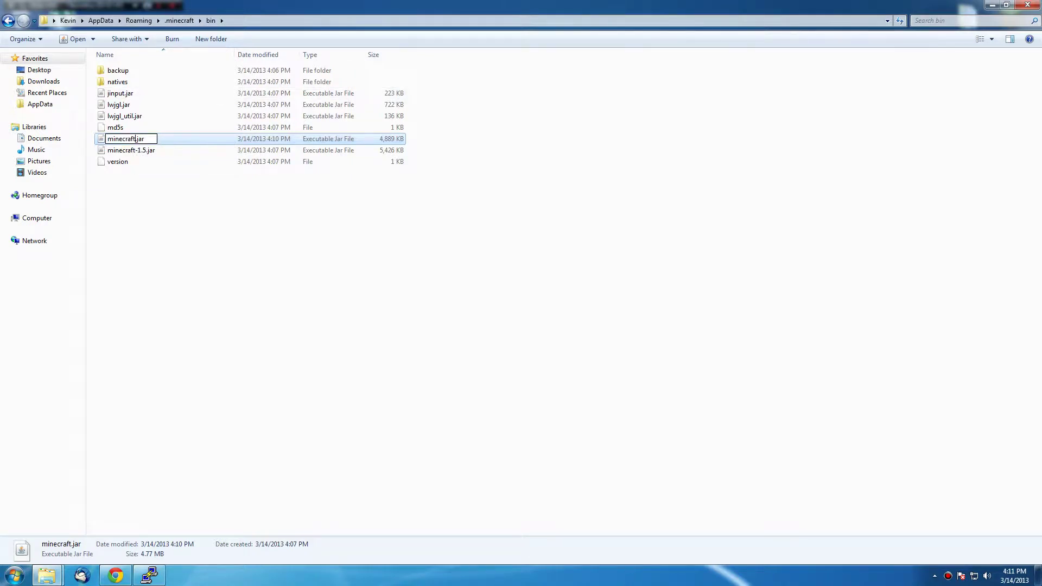
type("-1.4.7")
key("Return")
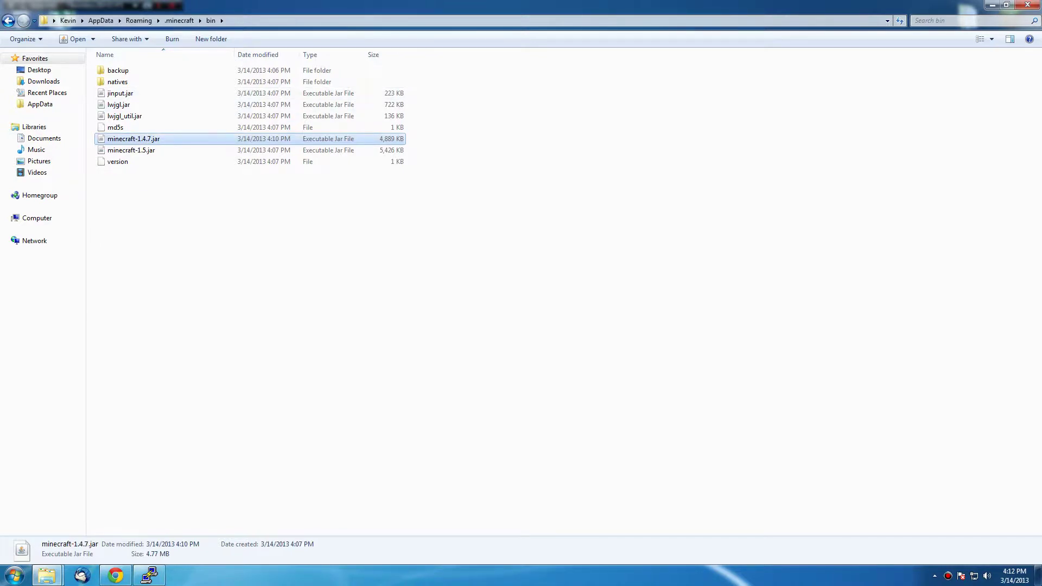
Rename minecraft-1.5.jar back to minecraft.jar and show the desktop.
key("Down")
key("F2")
key("Right")
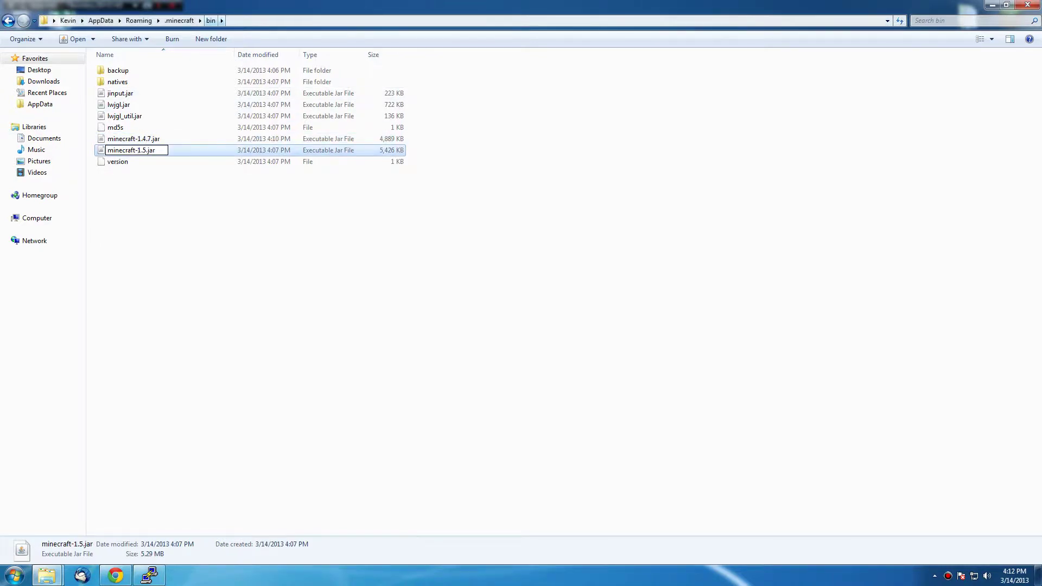
key("BackSpace")
key("BackSpace")
key("BackSpace")
key("BackSpace")
key("Return")
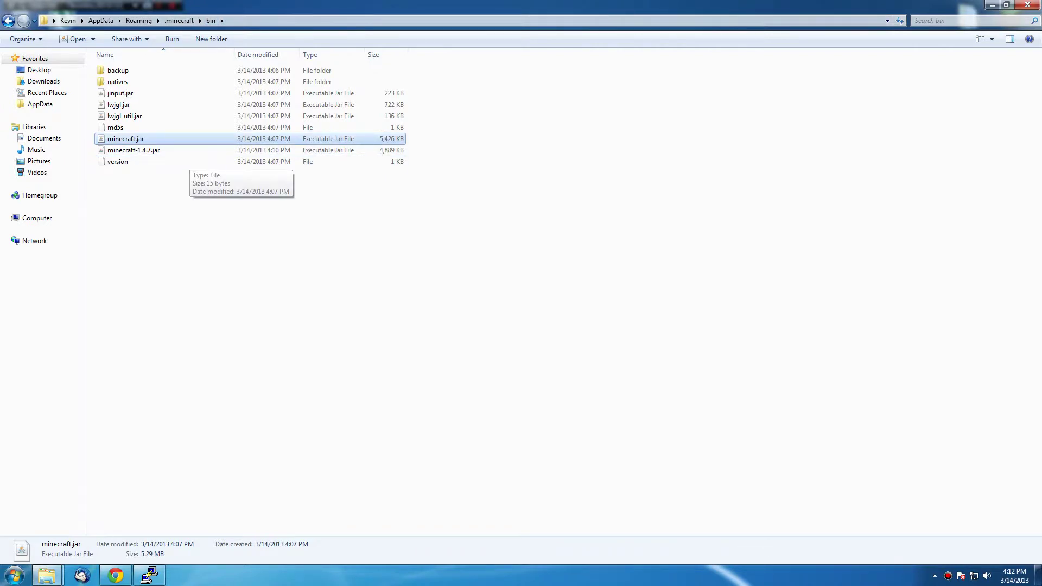
key("super+d")
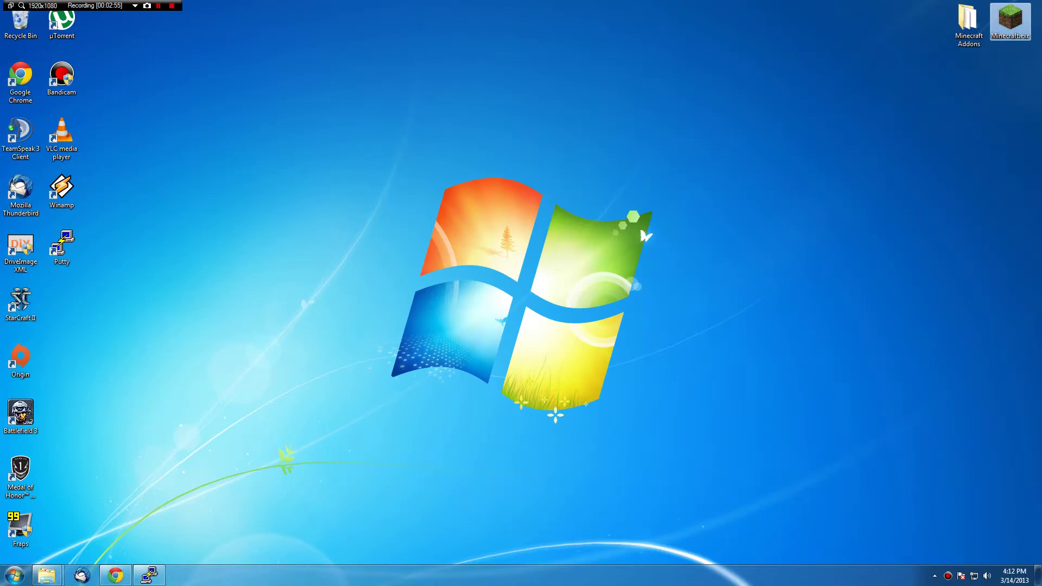
Relaunch Minecraft from the desktop icon and log in to load version 1.5.
key("Return")
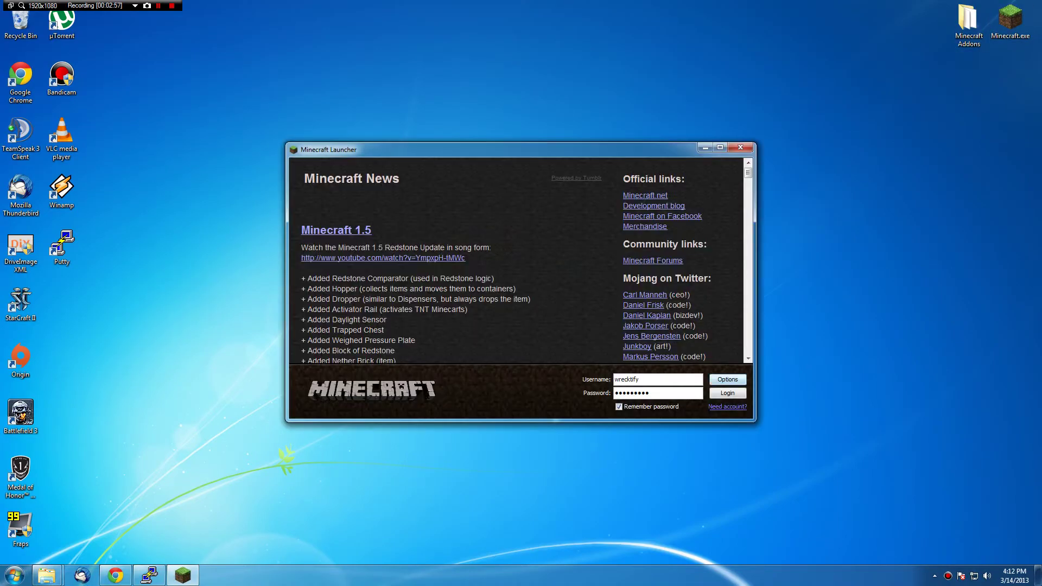
key("Return")
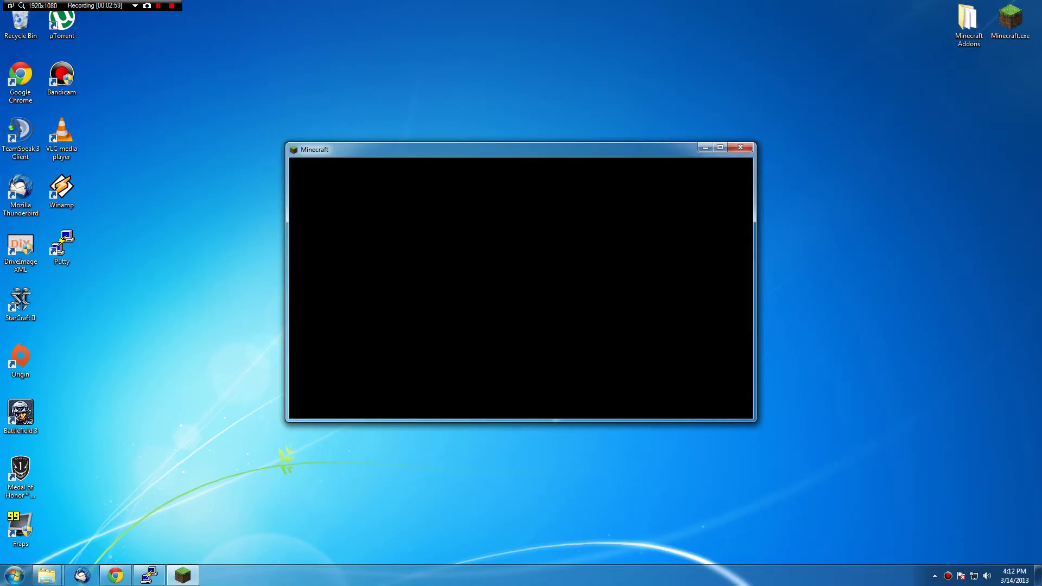